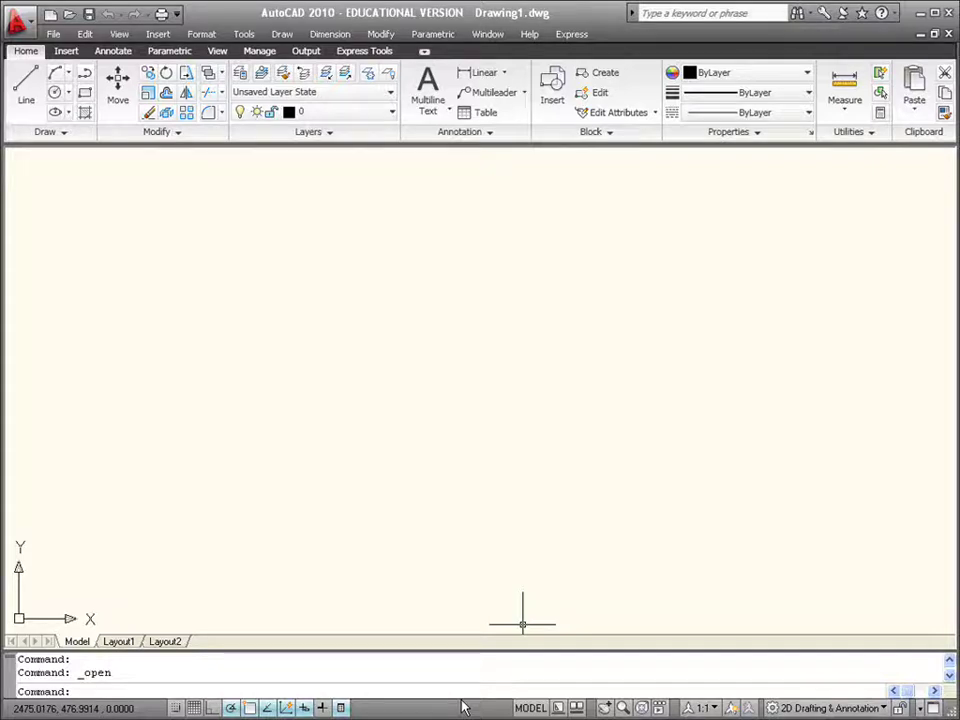
- Open the drawing 2-Link Bracket-White.dwg from the AutoCAD 2010 Files - 02 folder
click(69, 14)
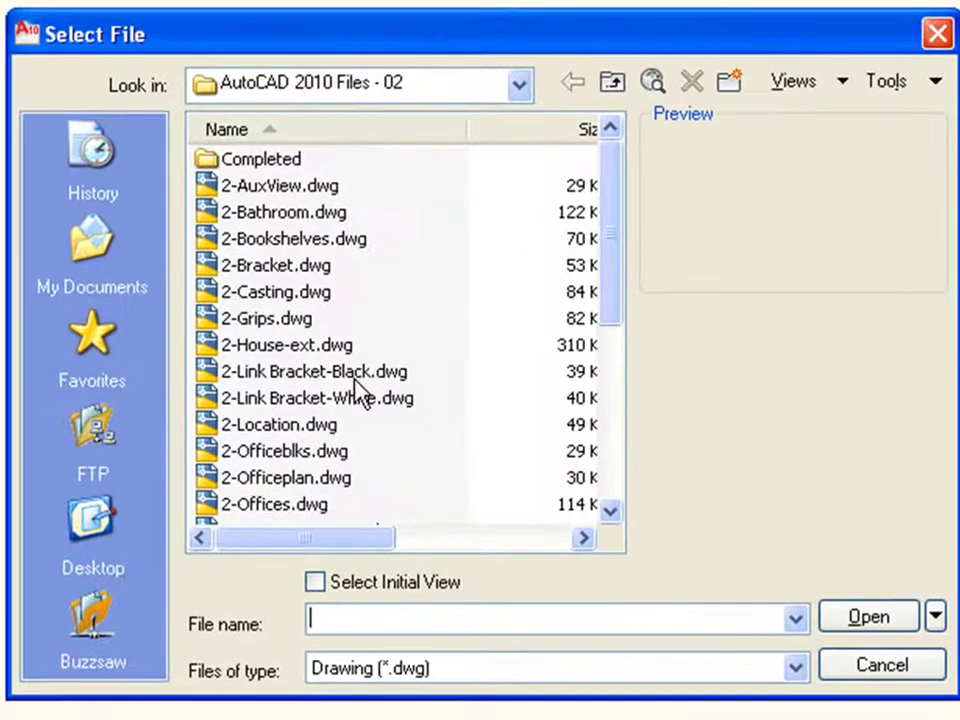
mouse_move(361, 402)
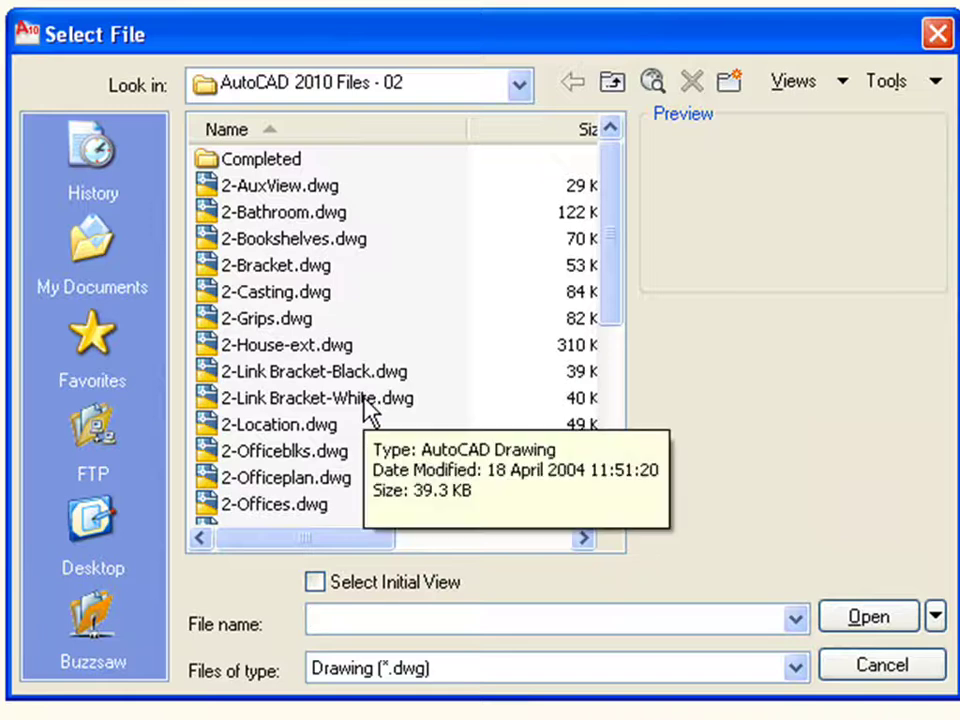
click(370, 408)
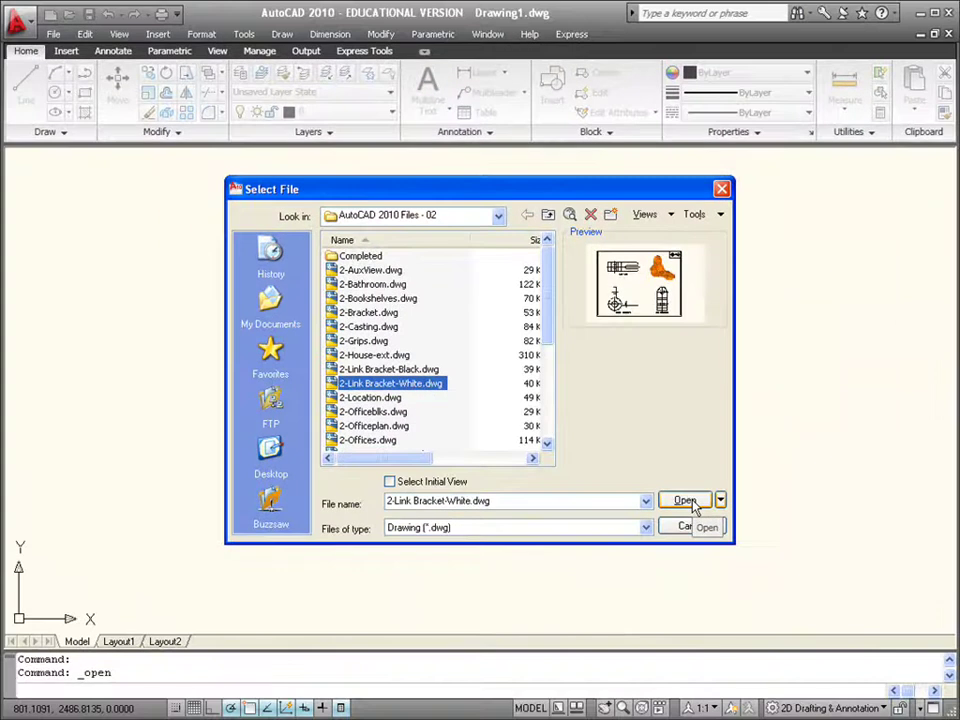
click(692, 504)
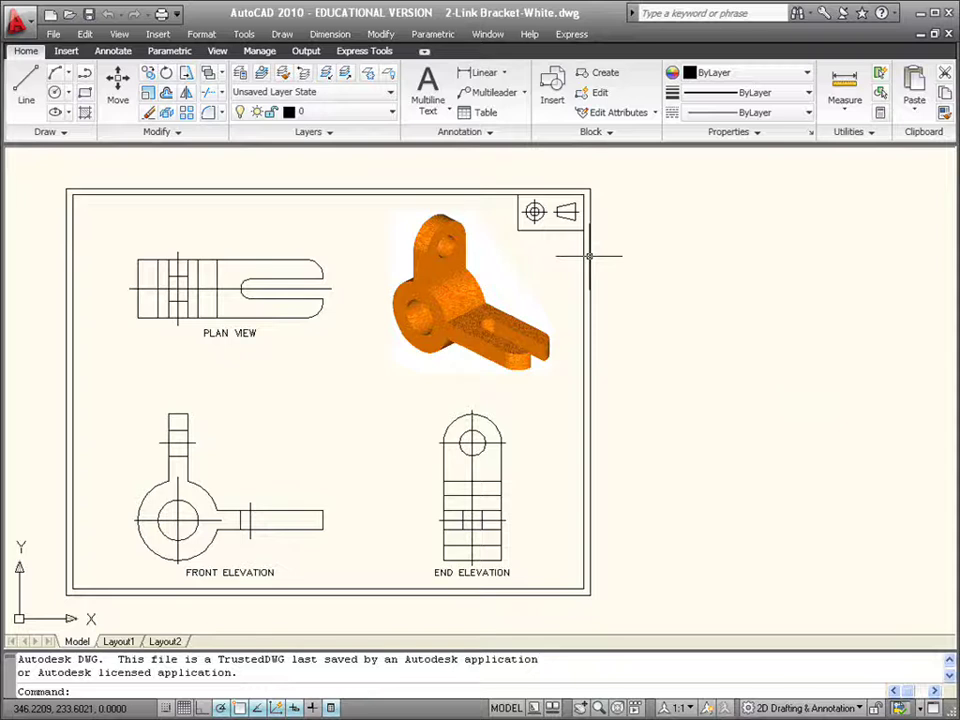
middle_drag(272, 403, 366, 403)
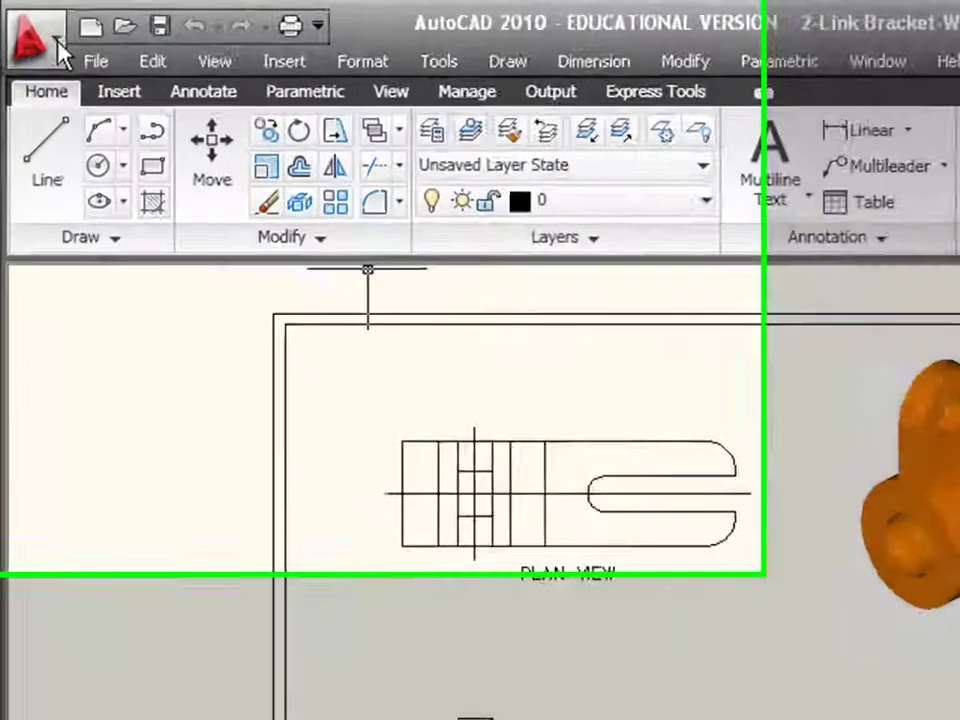
- Save a copy of the drawing as 2-Link Bracket-White.dwg in the personal saved drawings folder under My Documents
click(57, 47)
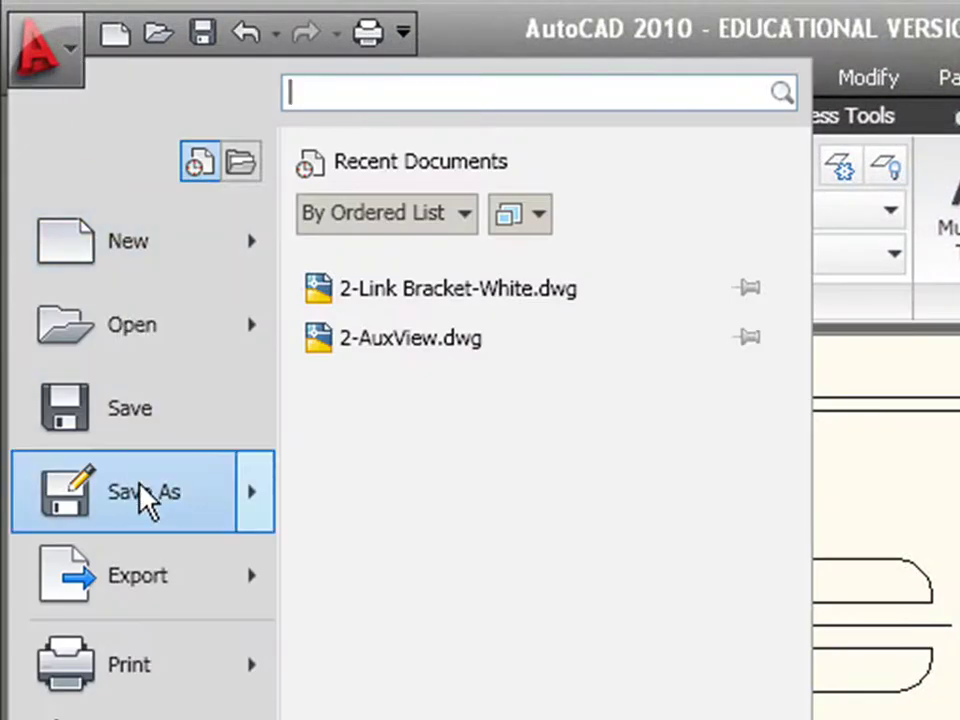
mouse_move(145, 497)
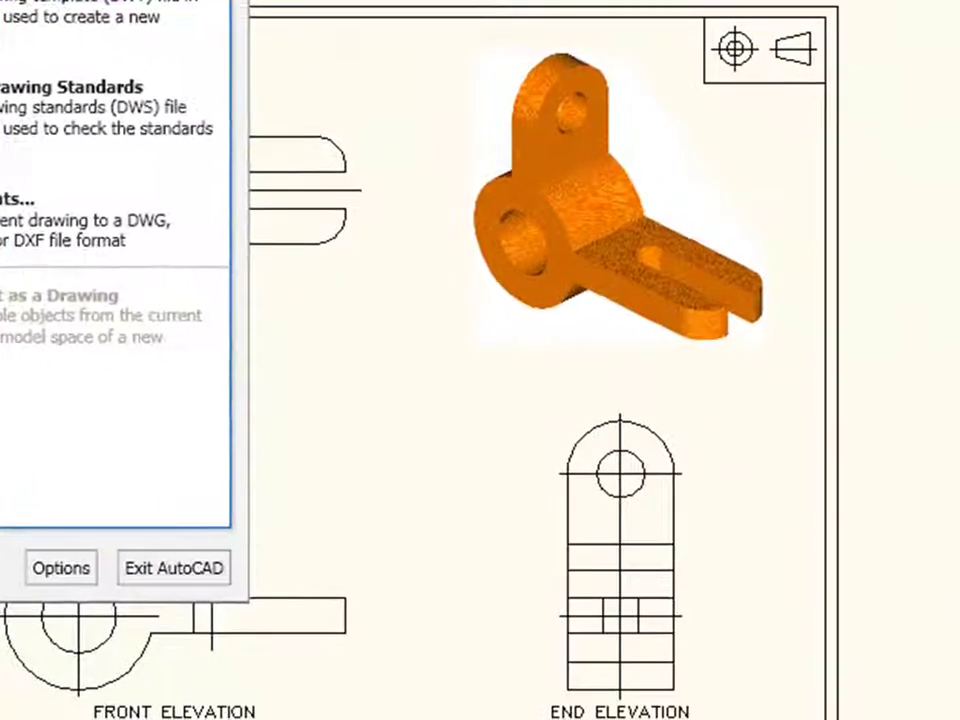
click(145, 497)
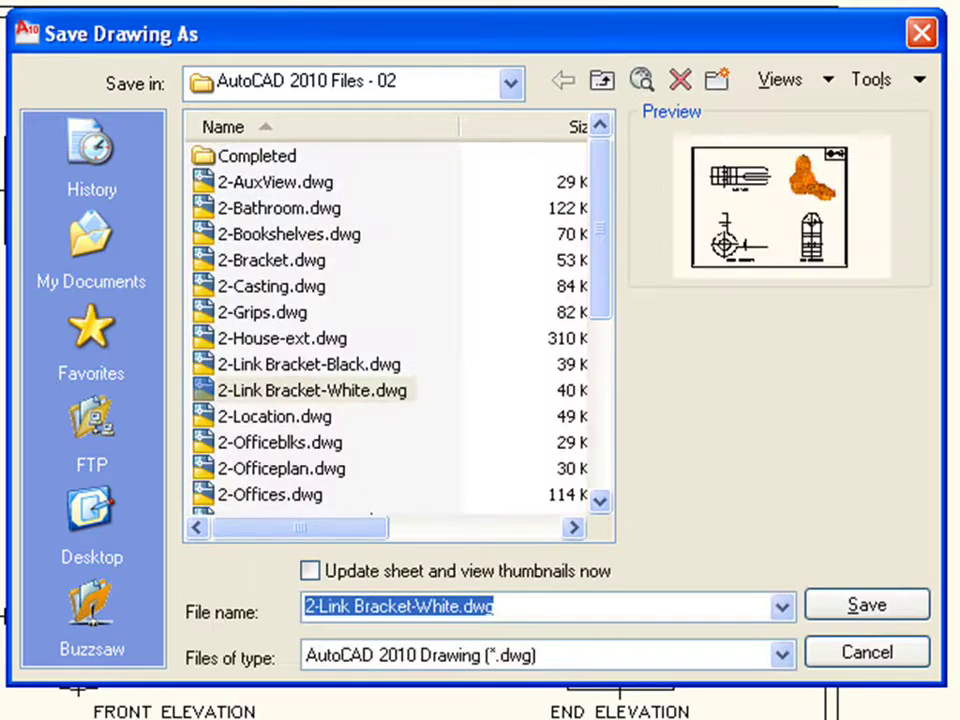
click(601, 82)
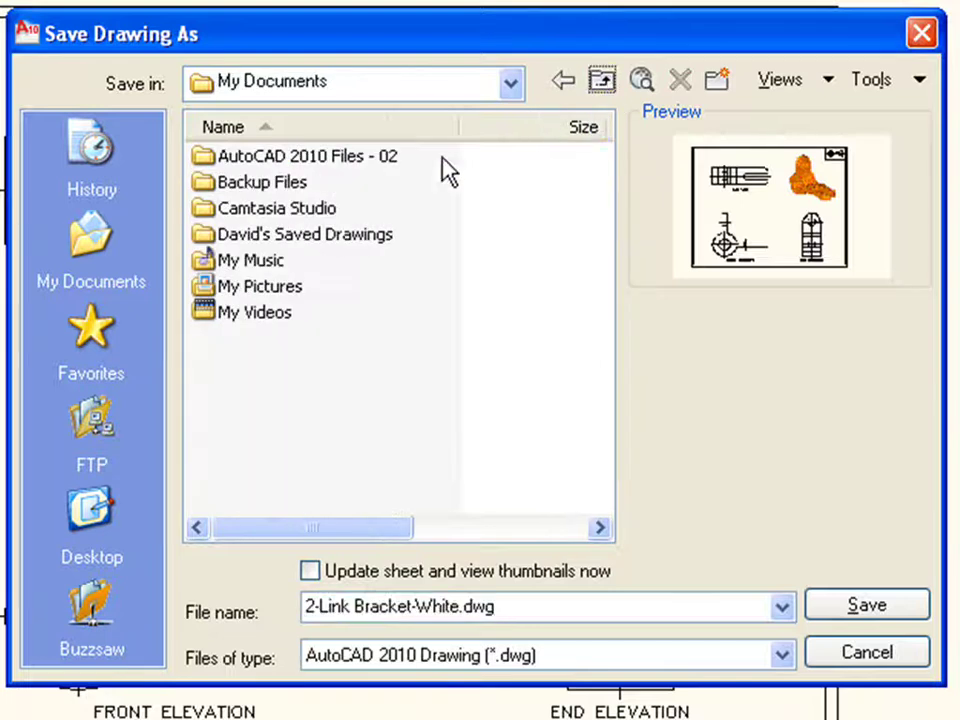
double_click(305, 240)
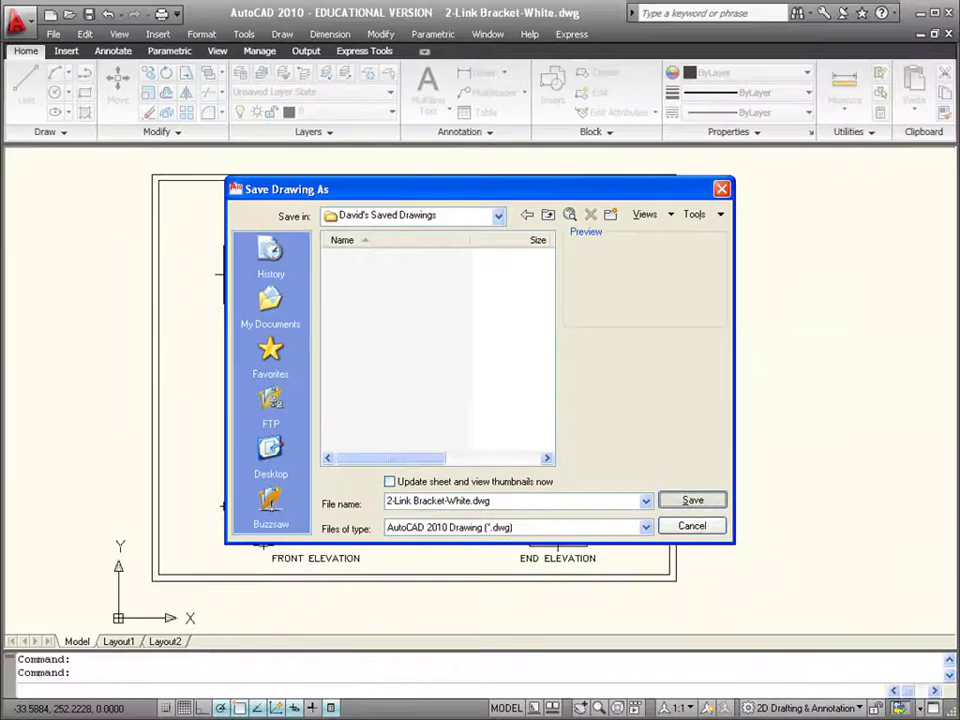
click(700, 504)
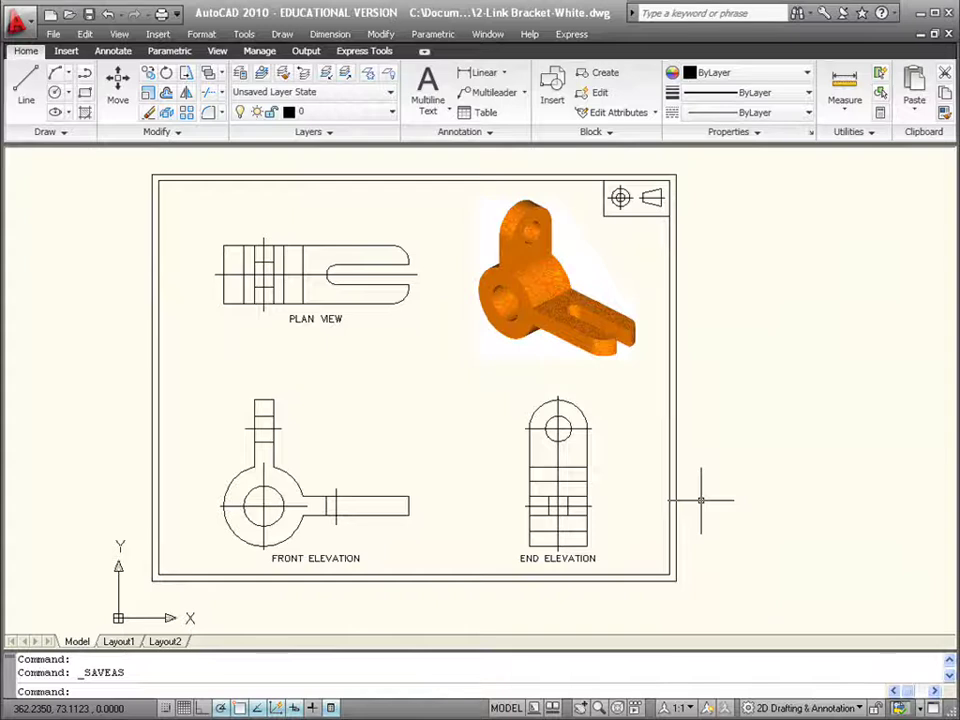
- Close the drawing and reopen its copy from the saved drawings folder, ignoring unresolved references
click(949, 35)
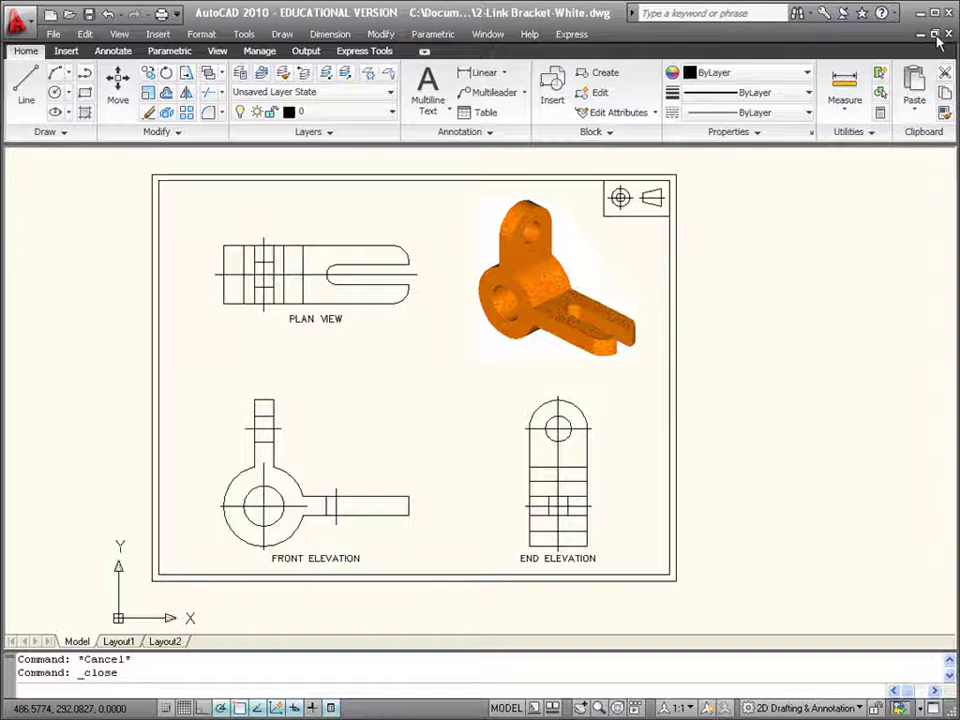
click(69, 15)
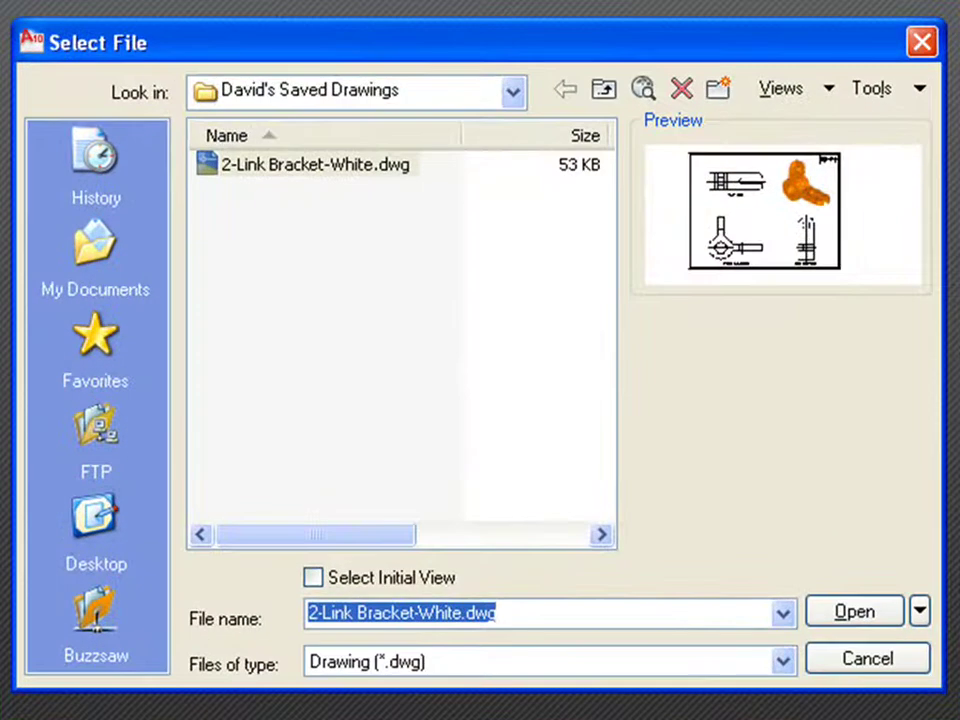
click(270, 166)
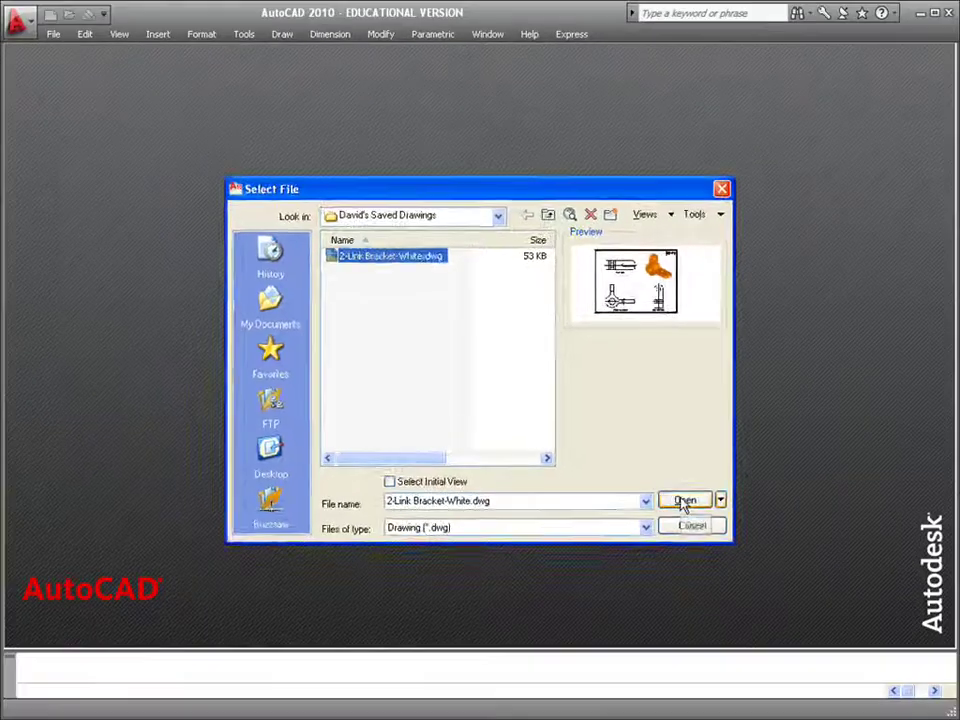
click(854, 611)
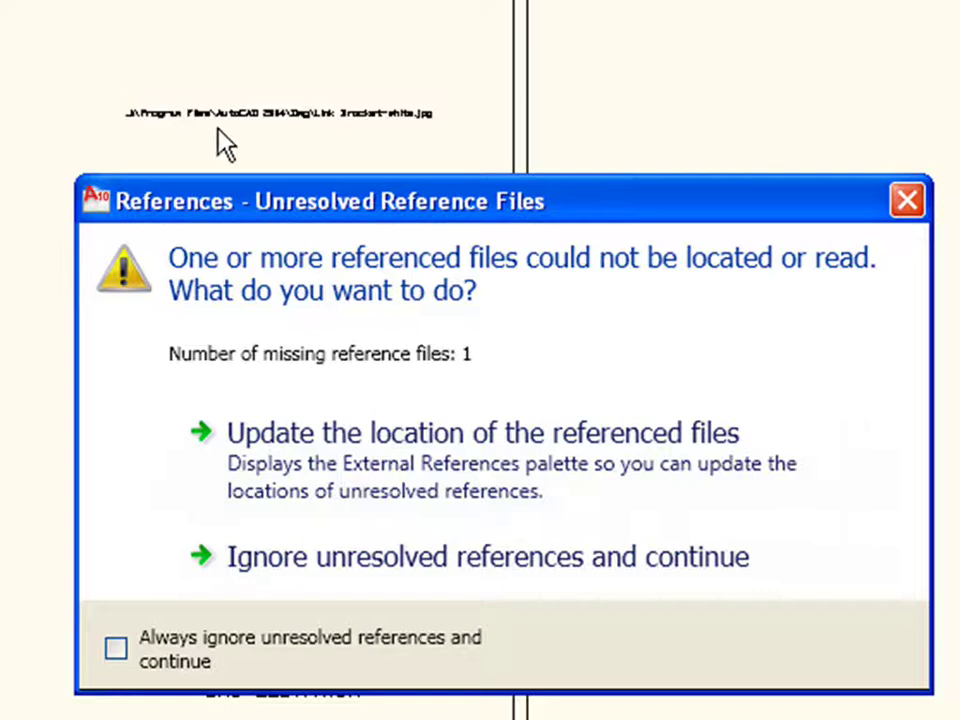
click(338, 578)
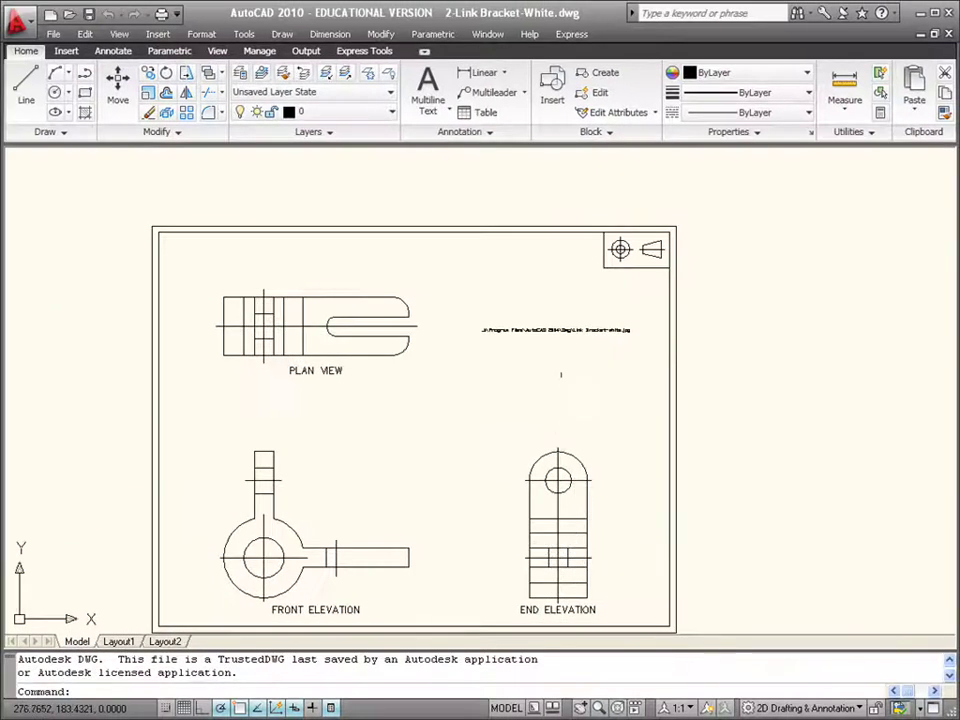
- Examine the file path text displayed in place of the missing bracket image
scroll(548, 322, up, 5)
mouse_move(568, 321)
middle_down()
mouse_move(518, 344)
mouse_move(468, 344)
middle_up()
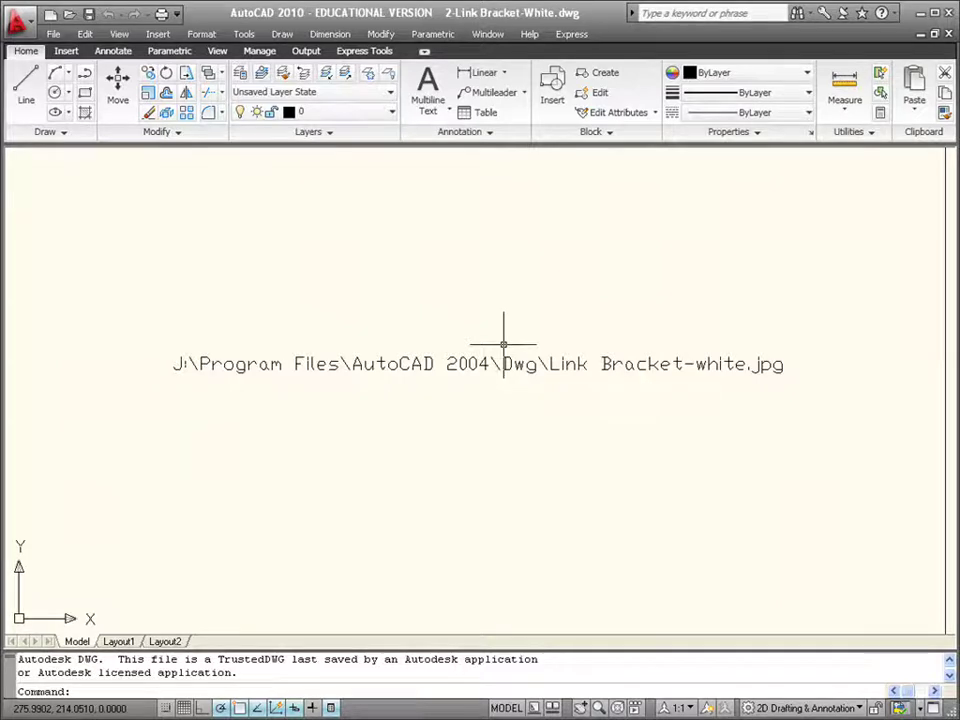
click(154, 333)
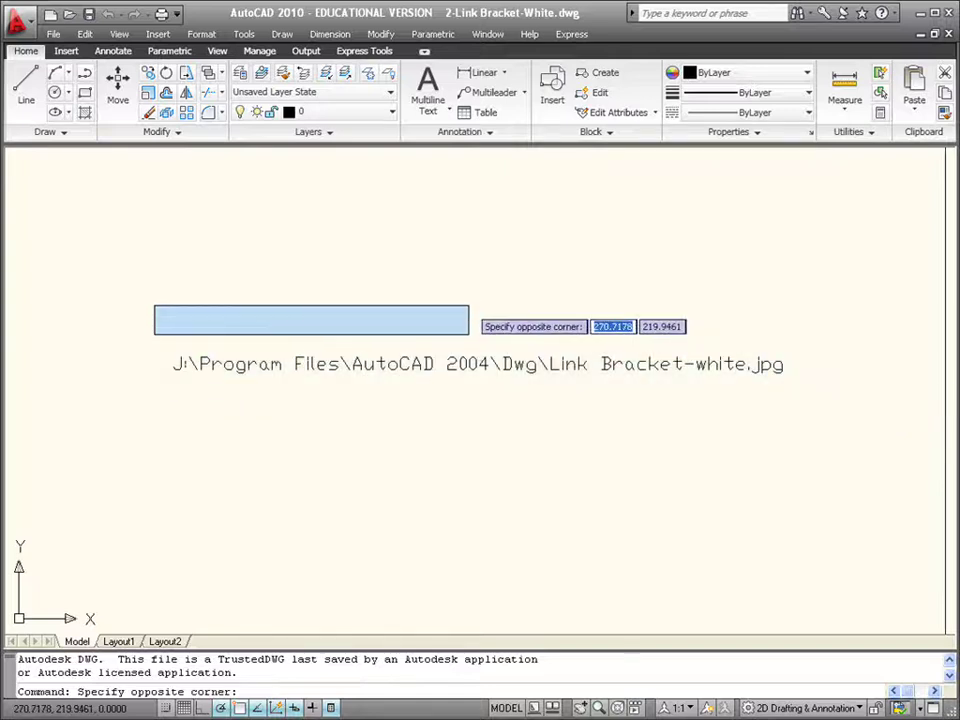
click(455, 320)
scroll(426, 392, down, 6)
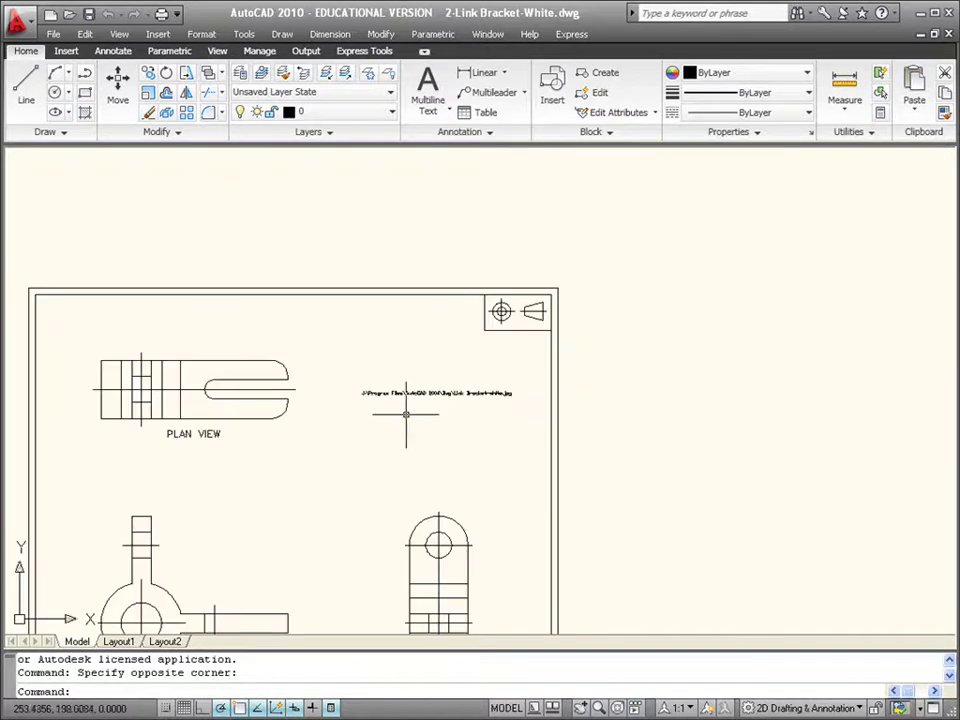
middle_drag(457, 398, 510, 360)
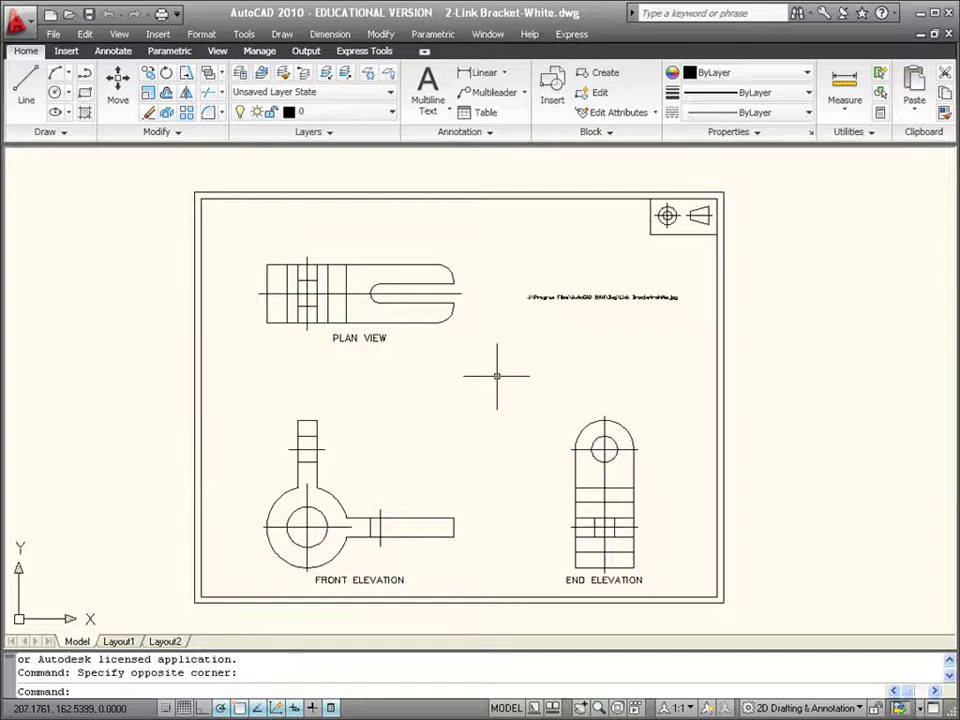
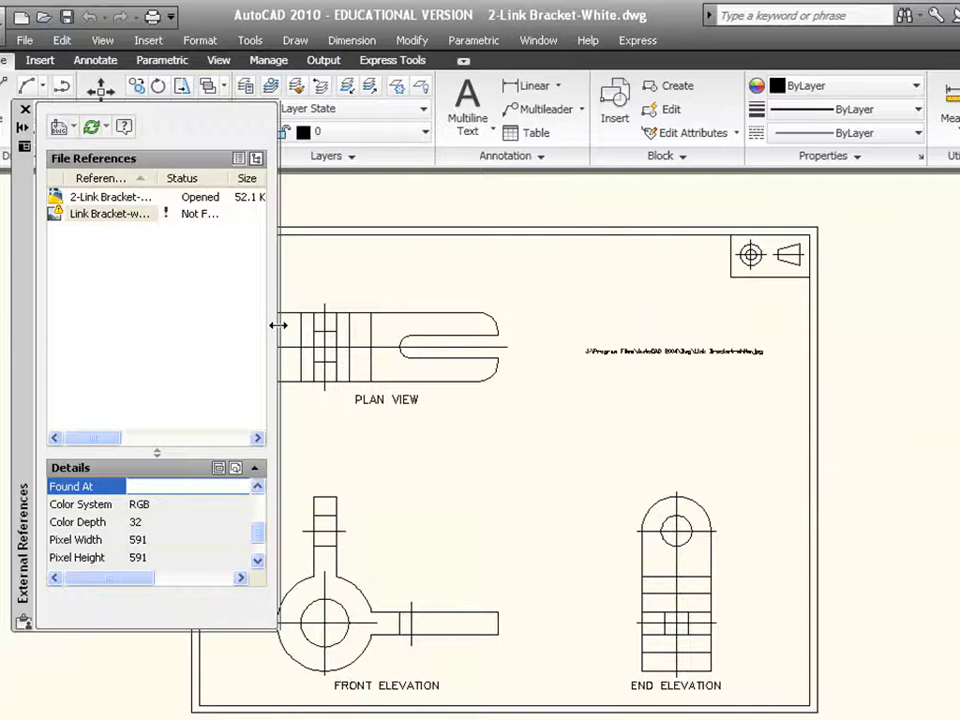
- Enlarge the External References palette, widen its name and status columns, and expand the details of the Link Bracket-white image
drag(274, 327, 886, 326)
drag(158, 178, 203, 178)
drag(272, 178, 308, 178)
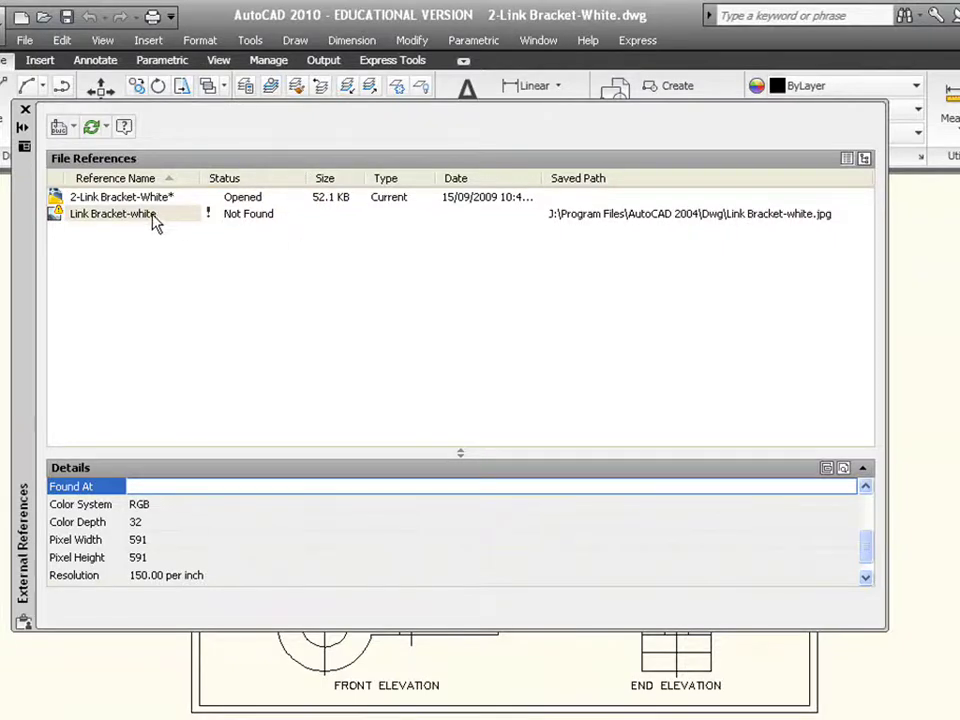
mouse_move(154, 222)
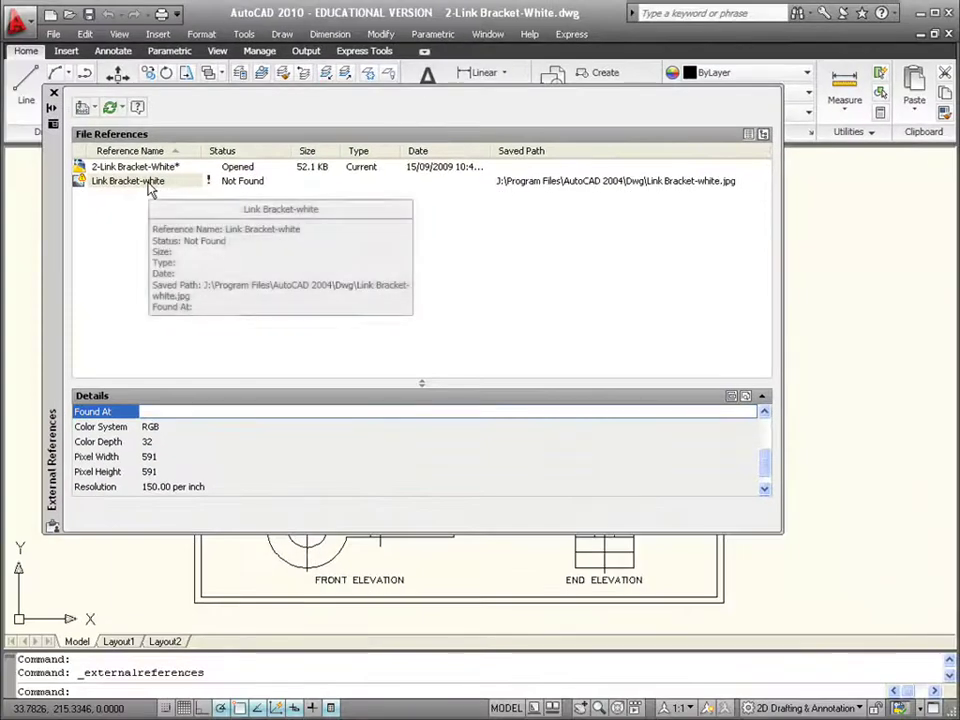
click(148, 184)
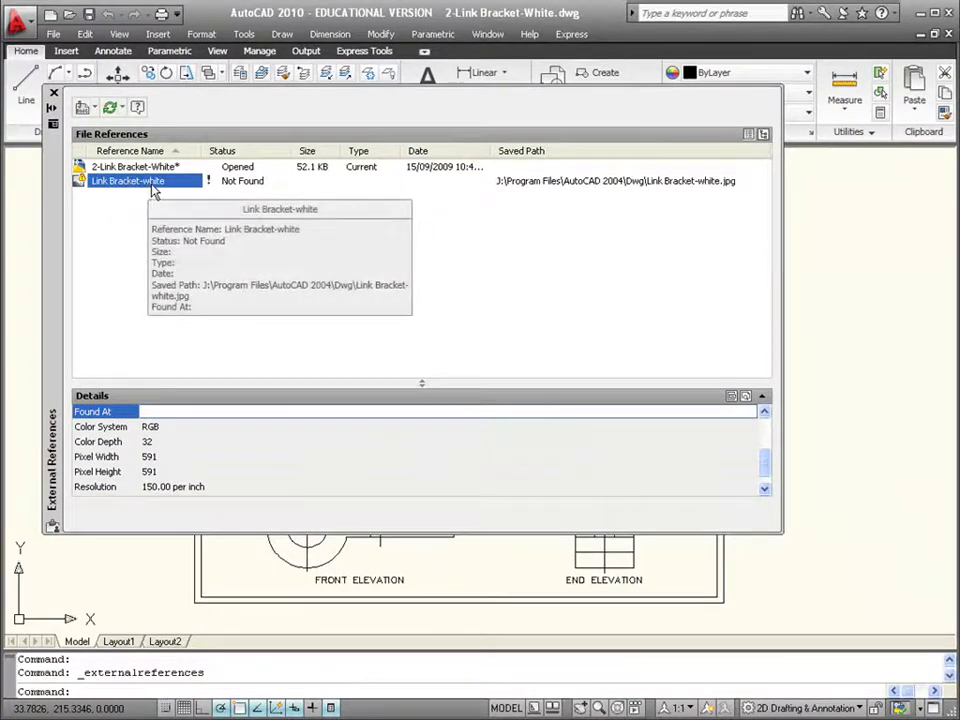
drag(781, 536, 800, 609)
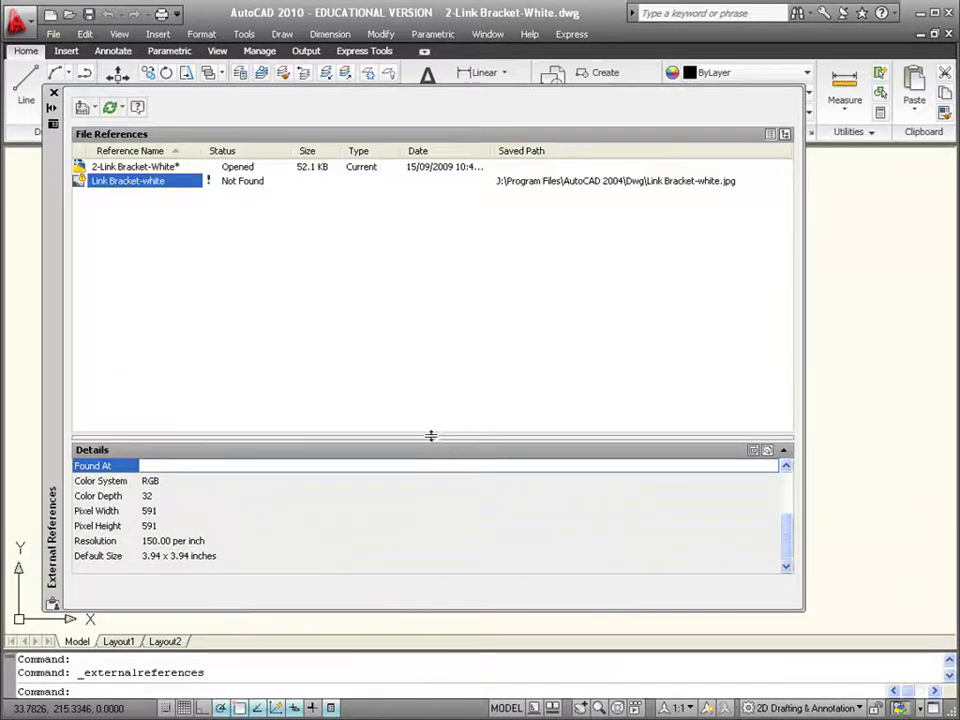
drag(433, 437, 428, 357)
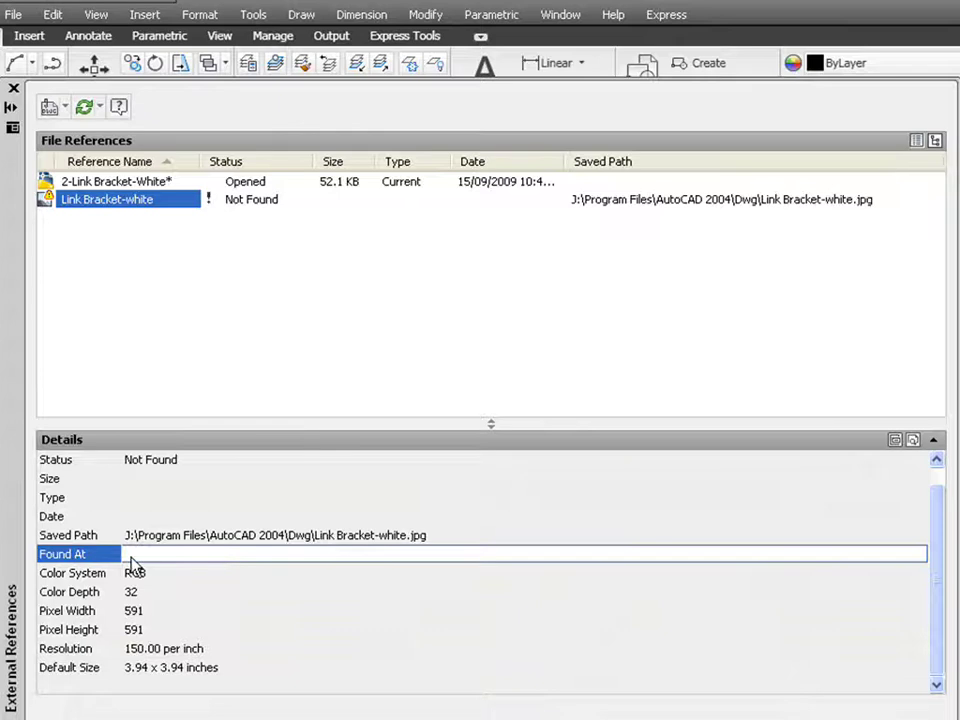
- Relink the missing image to Link Bracket-white.jpg in the AutoCAD 2010 Files - 02 folder, check its saved path, and close External References
click(129, 554)
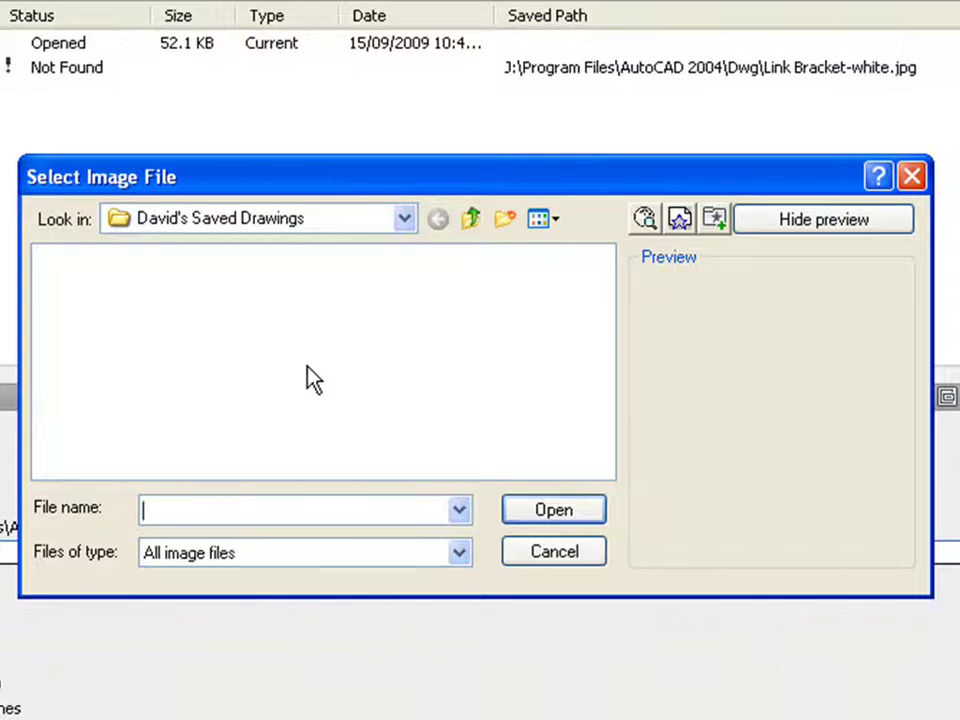
click(474, 220)
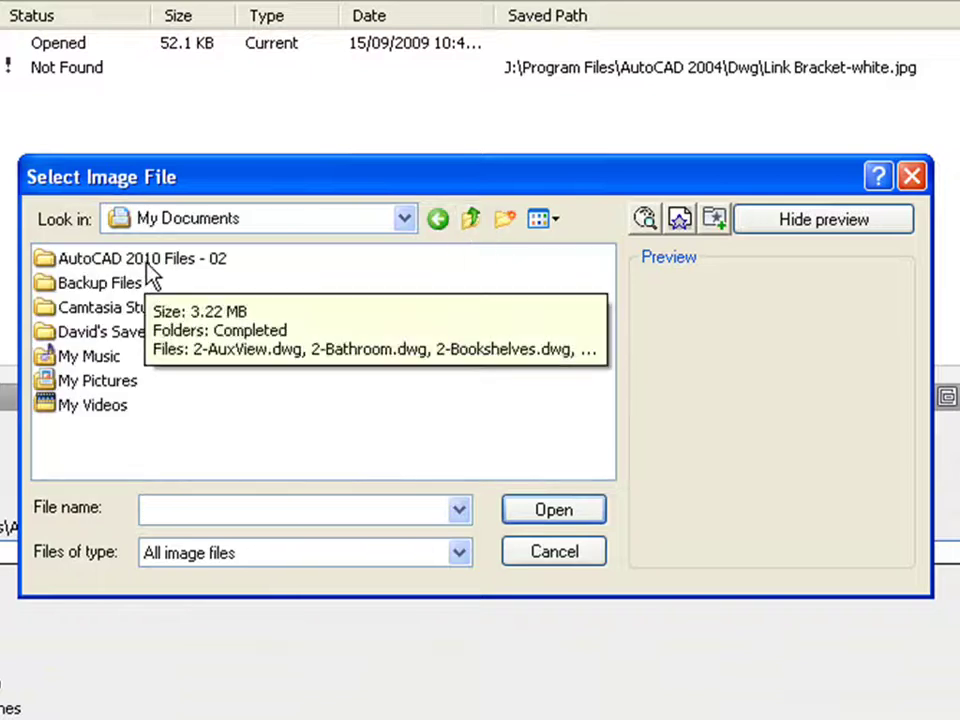
double_click(149, 262)
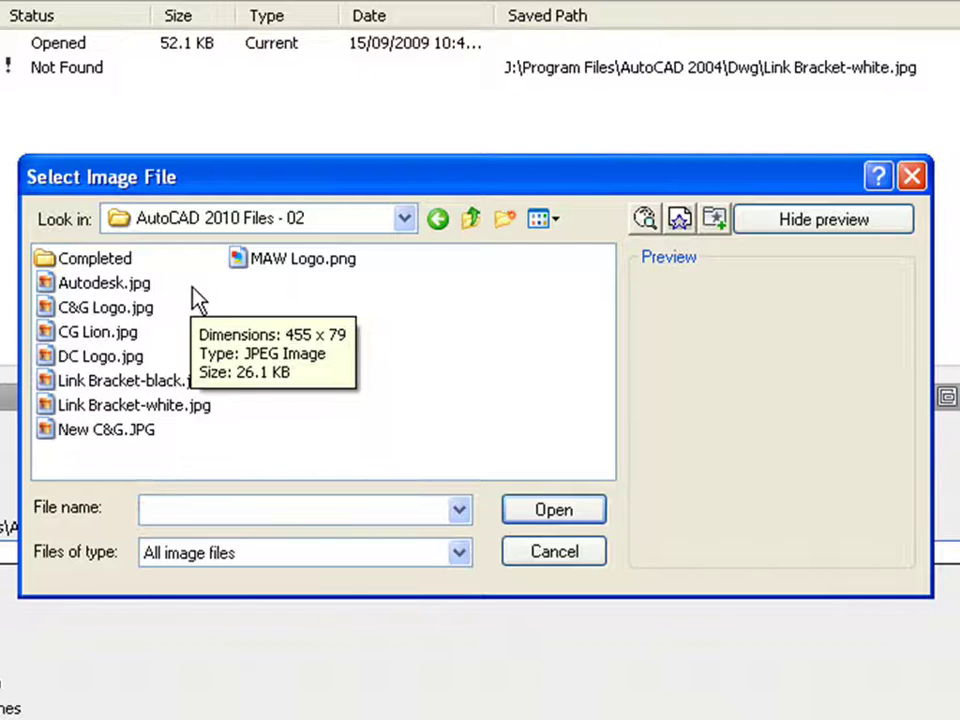
click(148, 405)
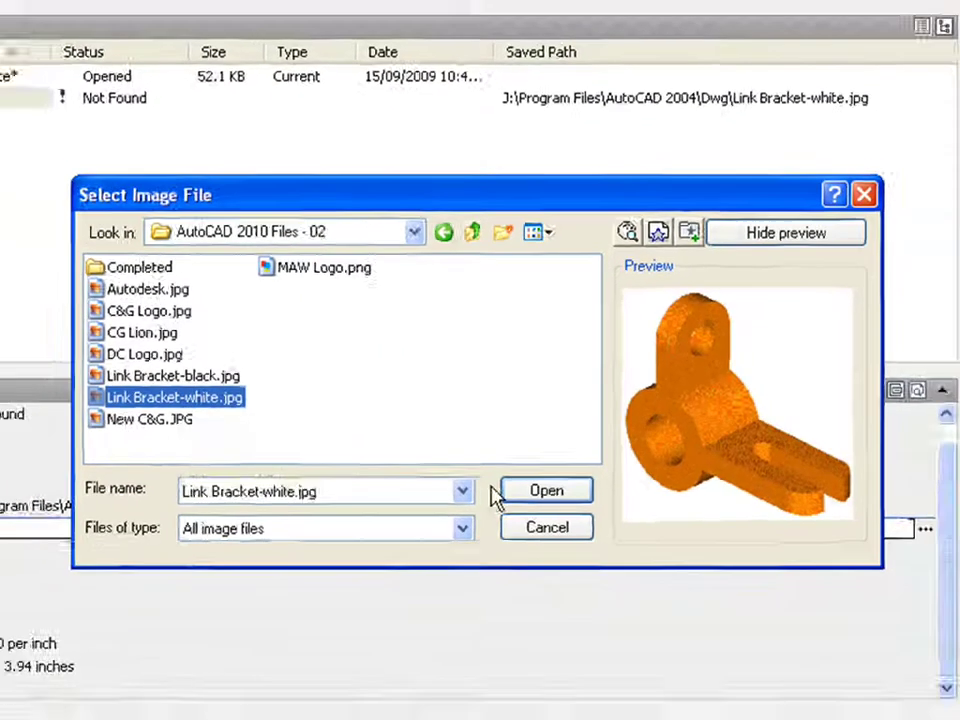
click(553, 510)
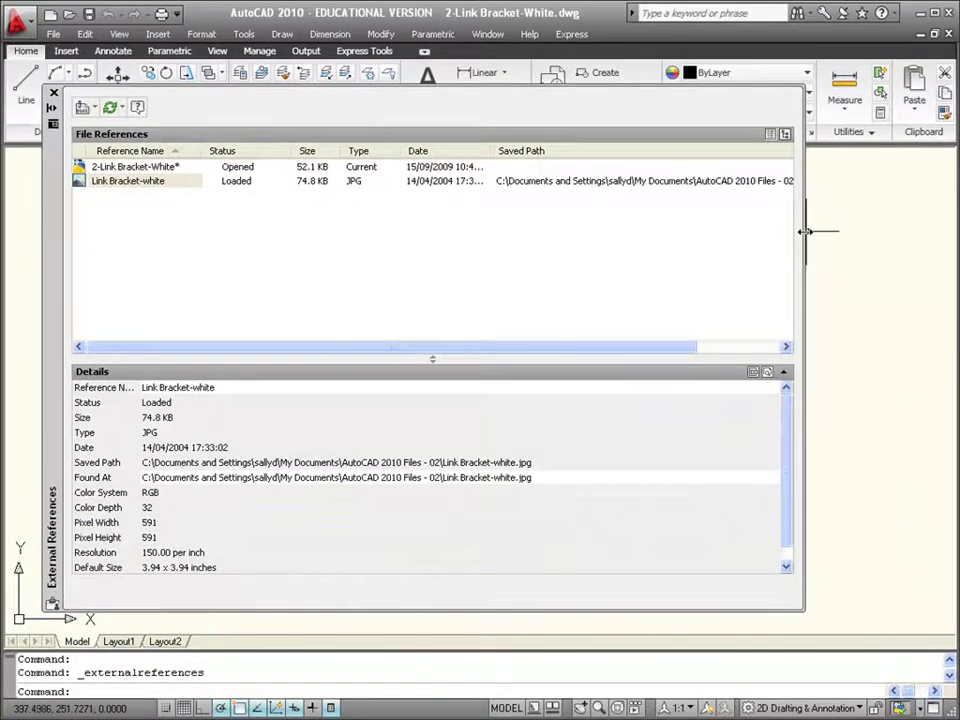
drag(812, 231, 911, 232)
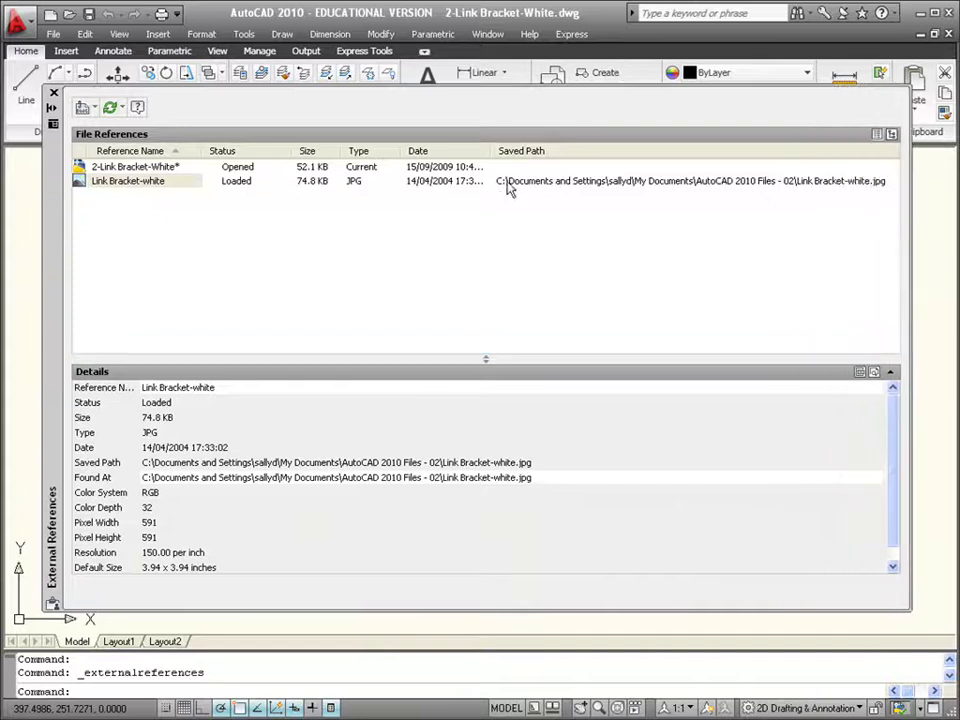
mouse_move(505, 188)
click(54, 94)
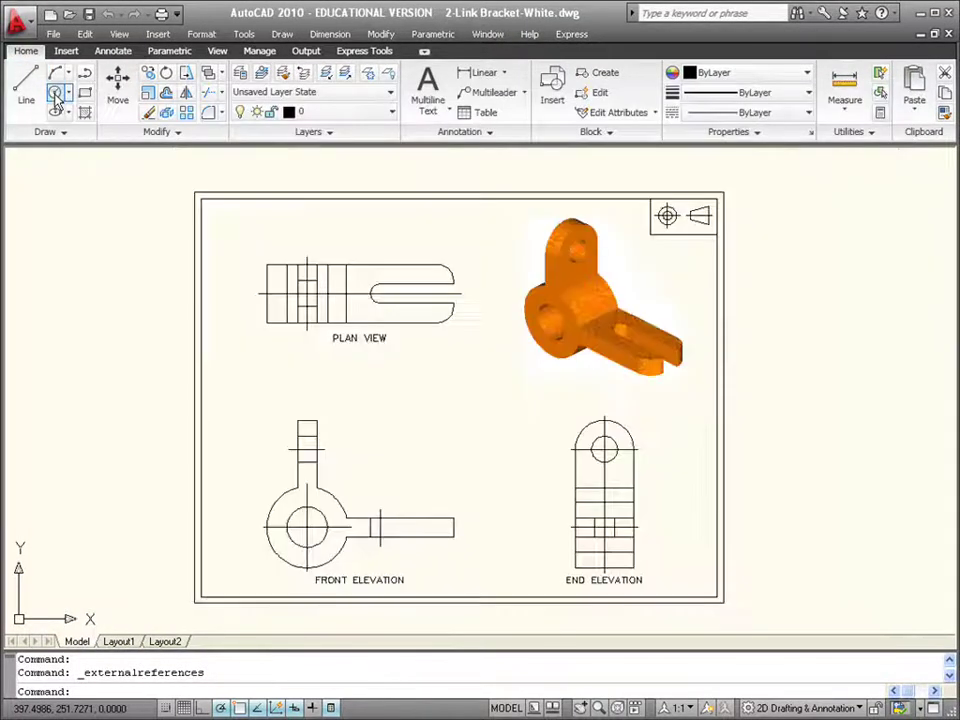
- Close the drawing without saving the changes
click(948, 36)
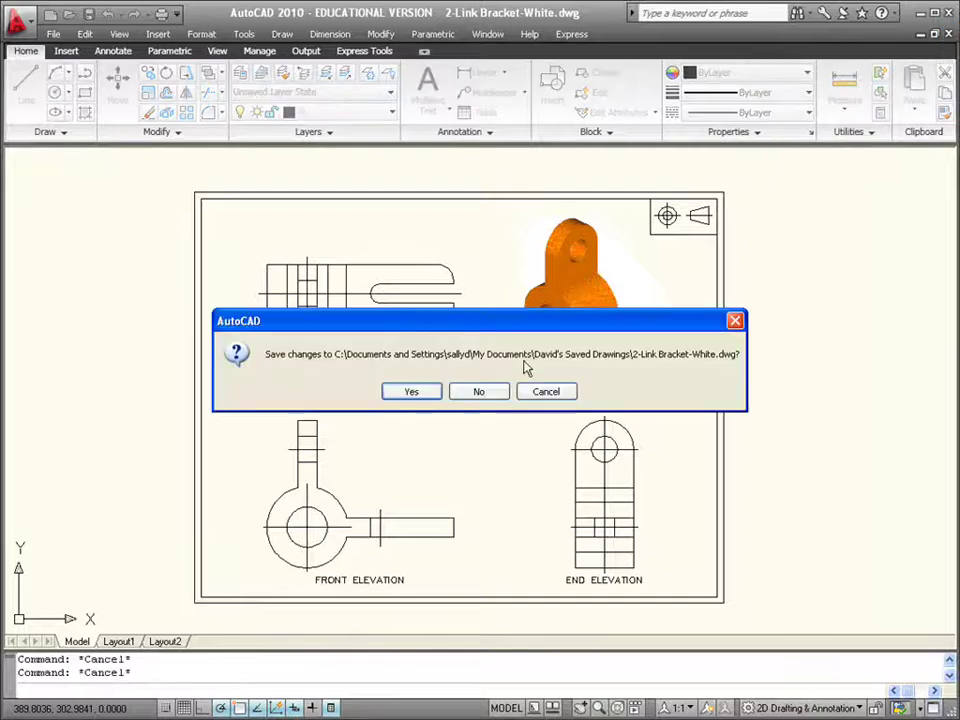
click(480, 391)
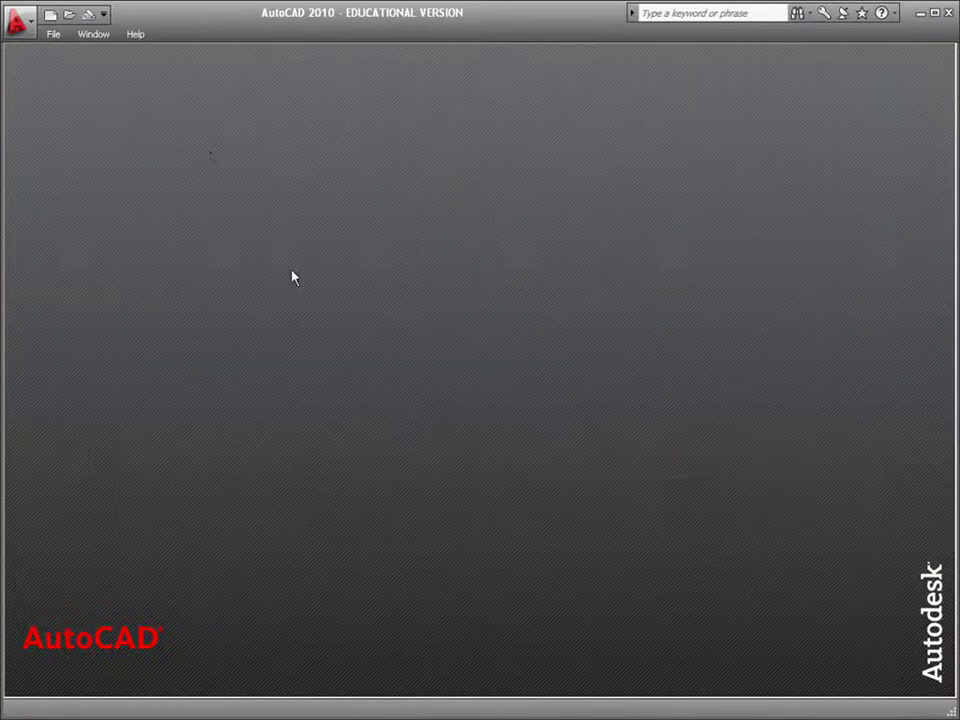
- Reopen 2-Link Bracket-White.dwg from the saved drawings folder and choose to update the location of the unresolved reference files
click(68, 16)
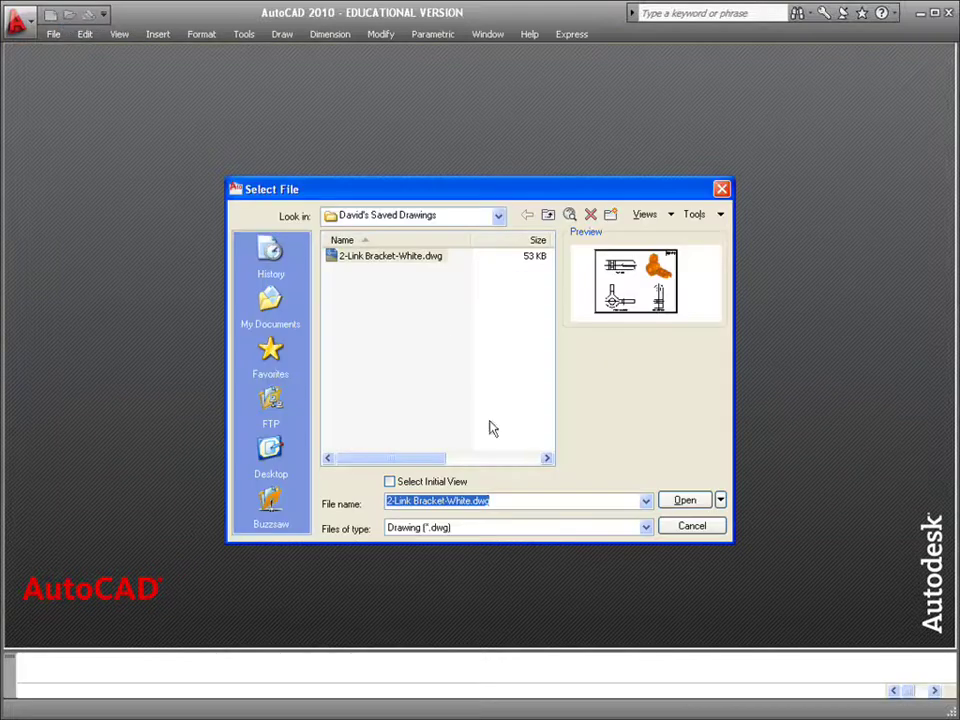
click(681, 500)
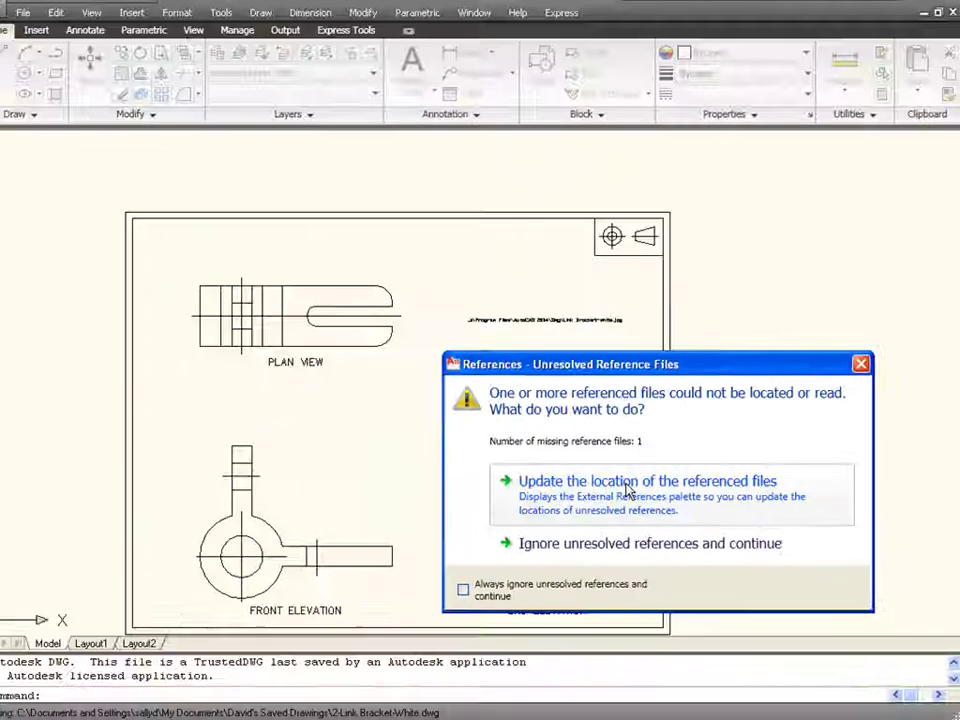
click(415, 385)
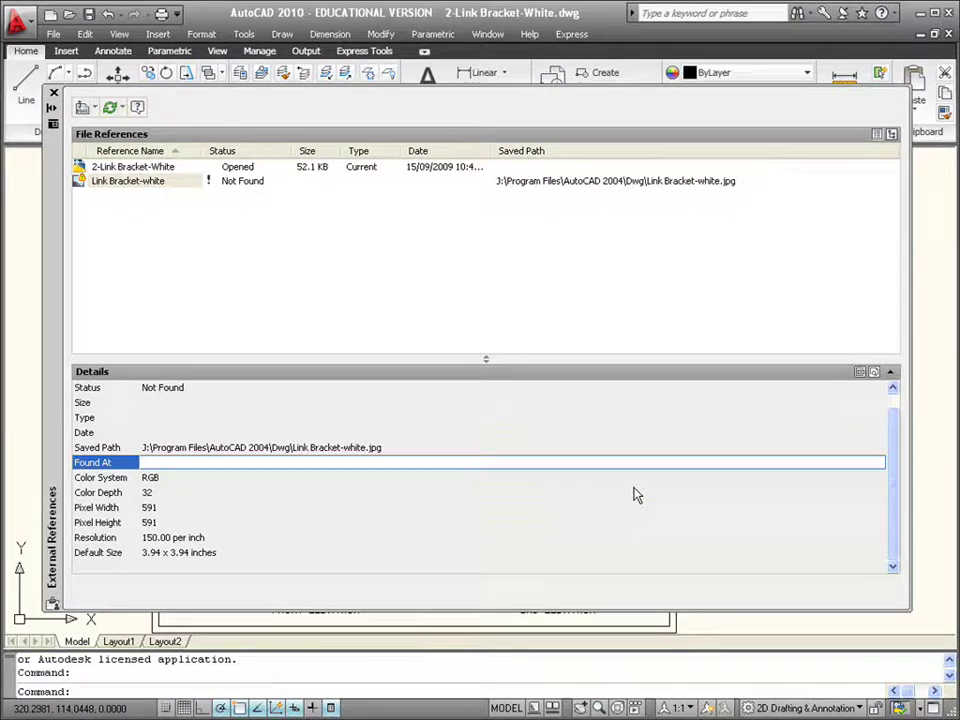
- Relink the missing bracket image by setting its Found At path to Link Bracket-white.jpg in AutoCAD 2010 Files - 02, then close External References
click(155, 463)
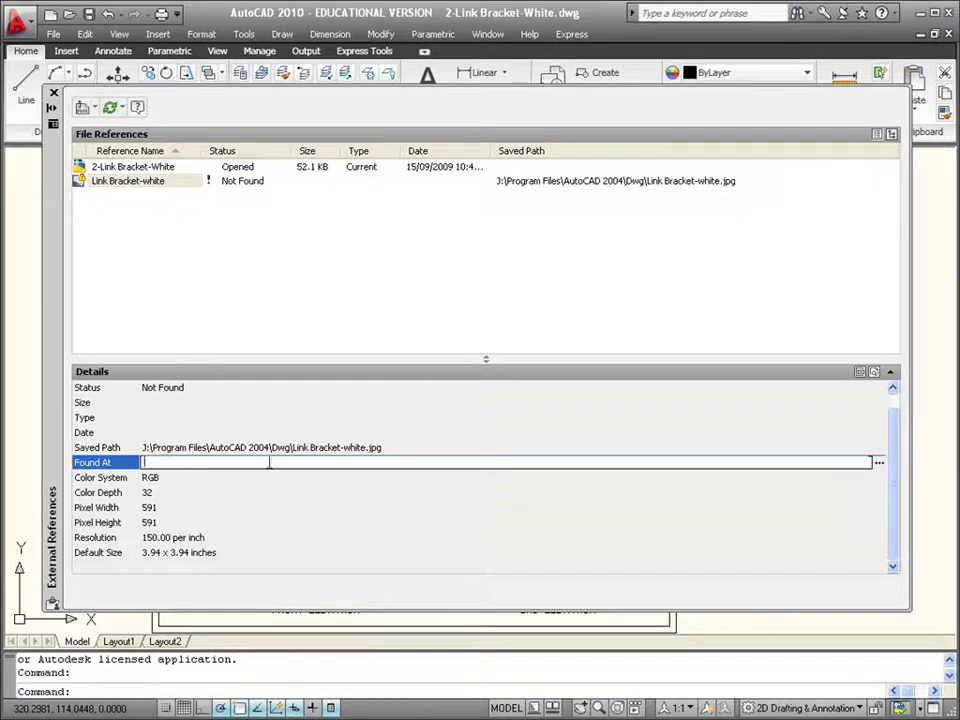
click(878, 463)
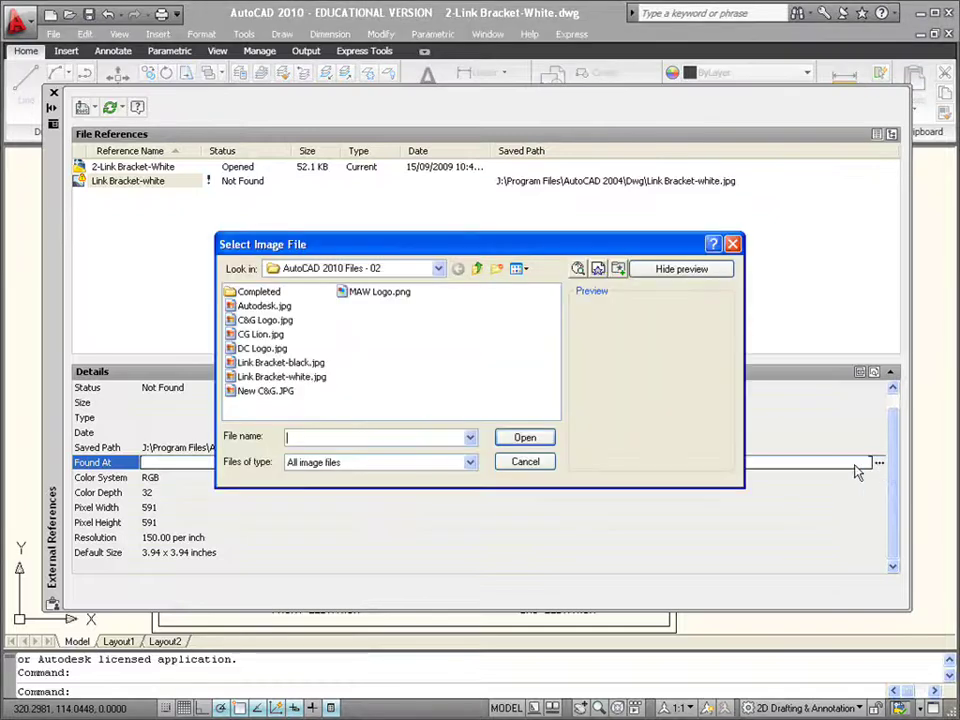
click(281, 376)
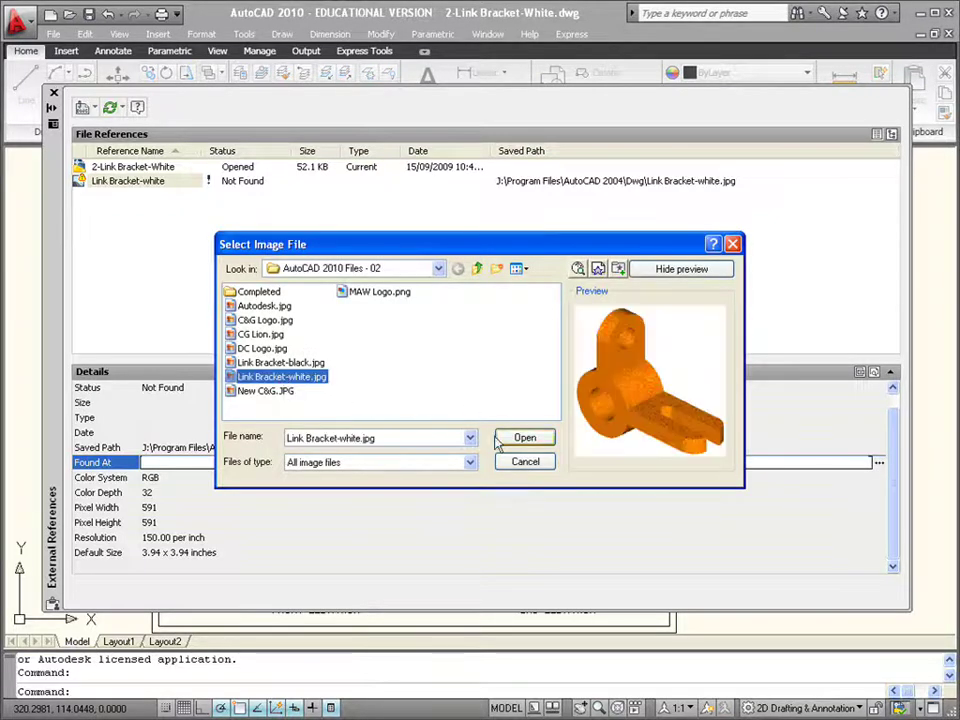
click(525, 438)
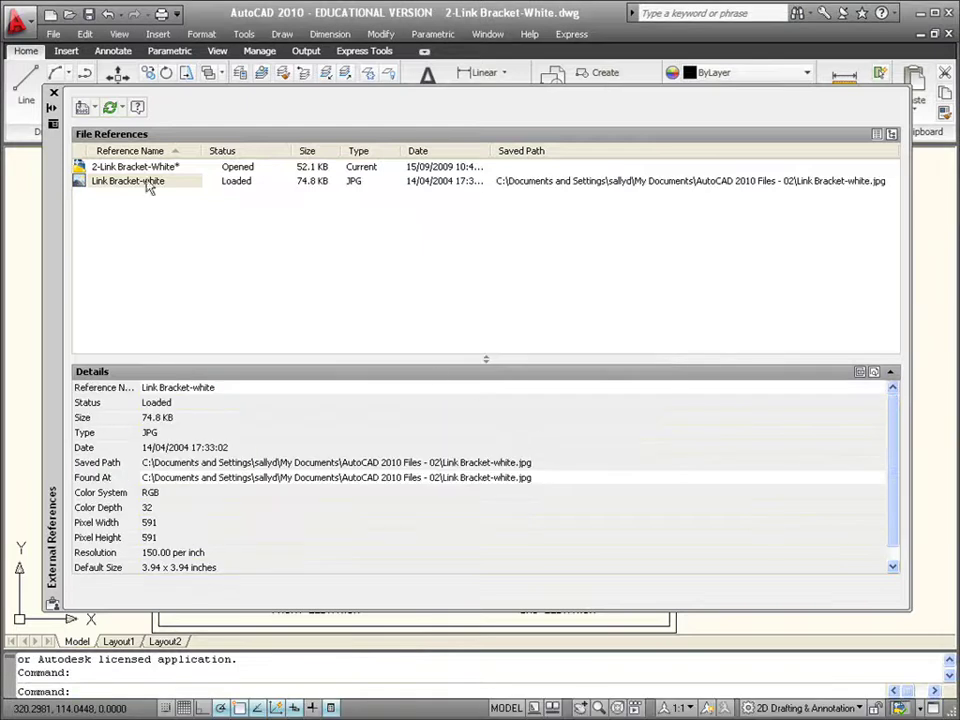
click(54, 95)
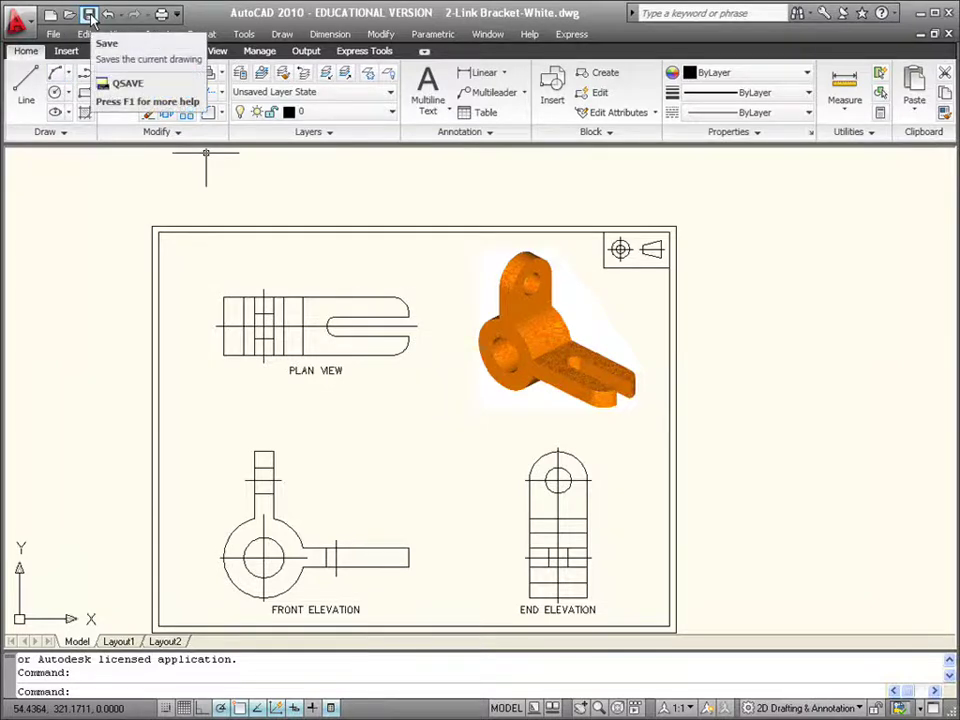
- Save the drawing with its relinked image and close it
click(89, 15)
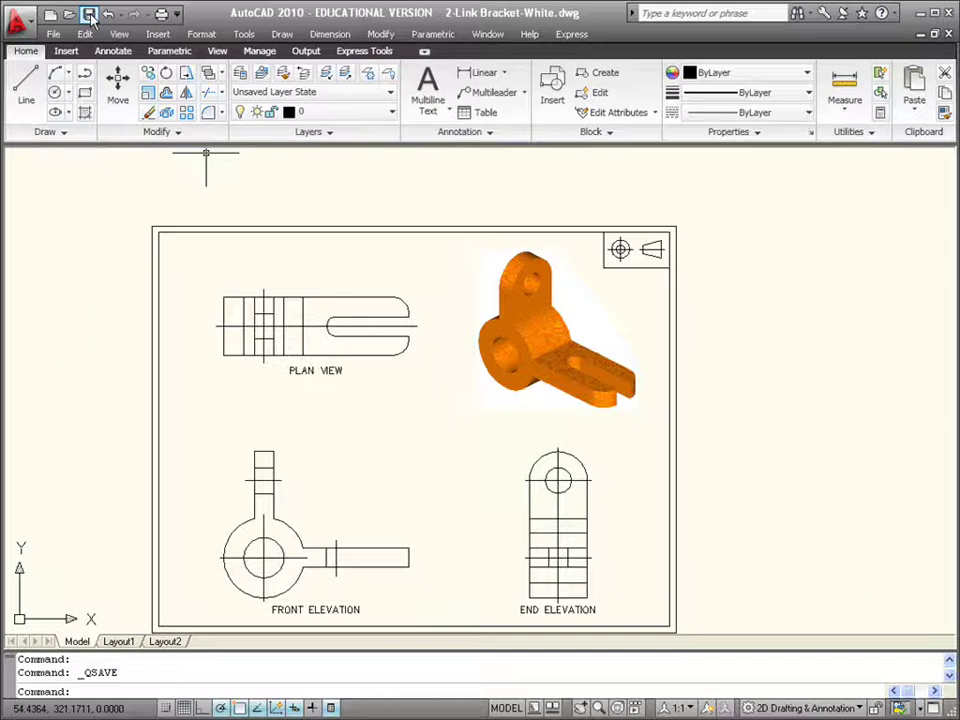
click(947, 35)
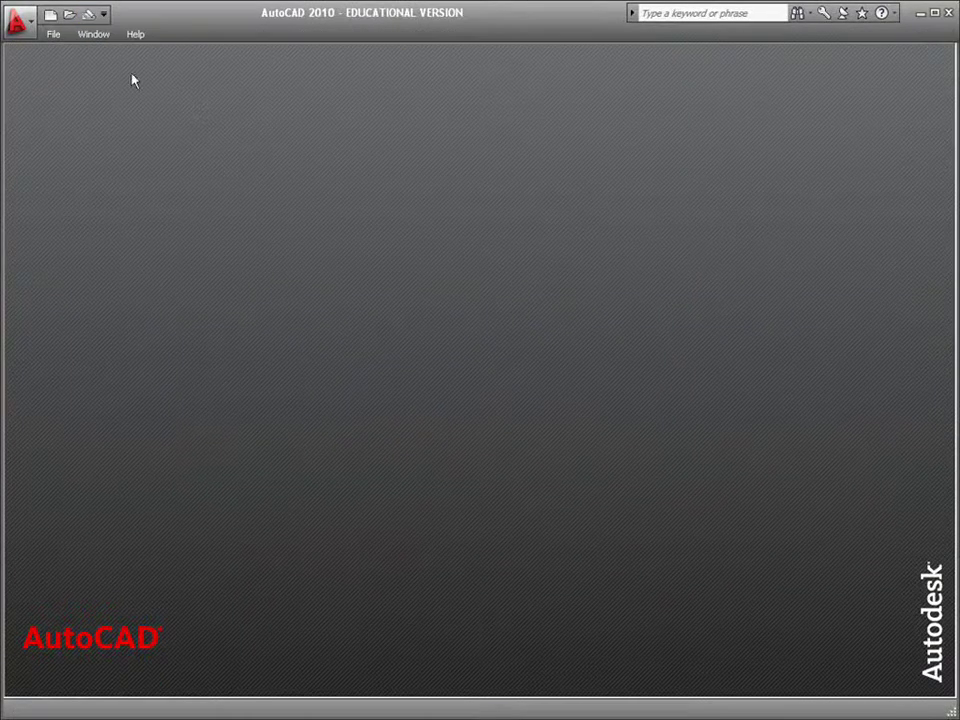
- Open the saved 2-Link Bracket-White.dwg again and check that the bracket image loads with the whole sheet in view
click(69, 14)
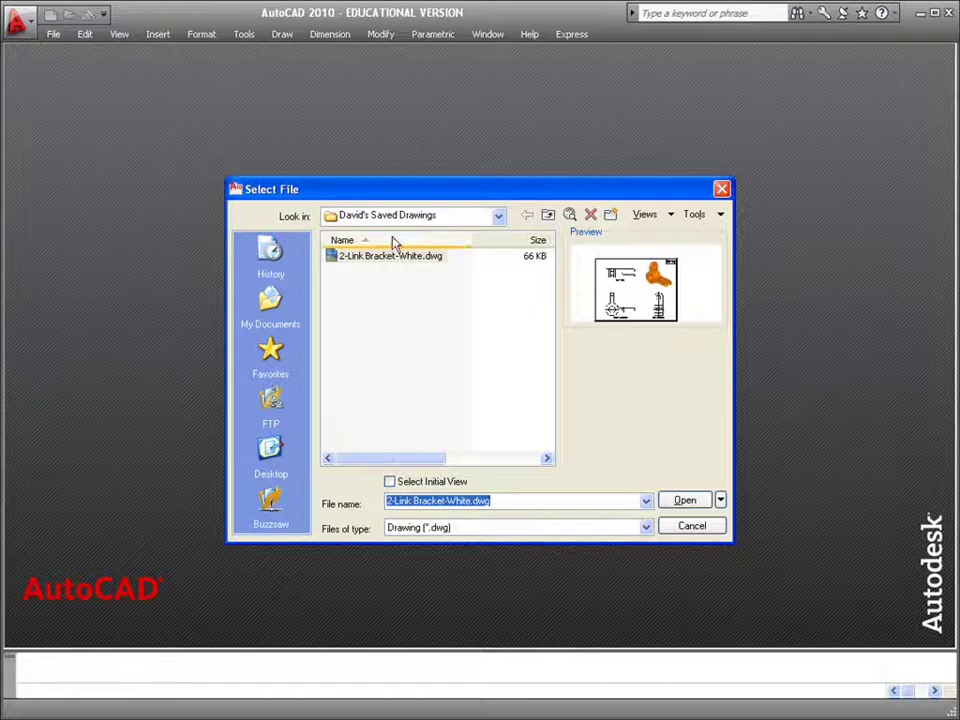
click(688, 502)
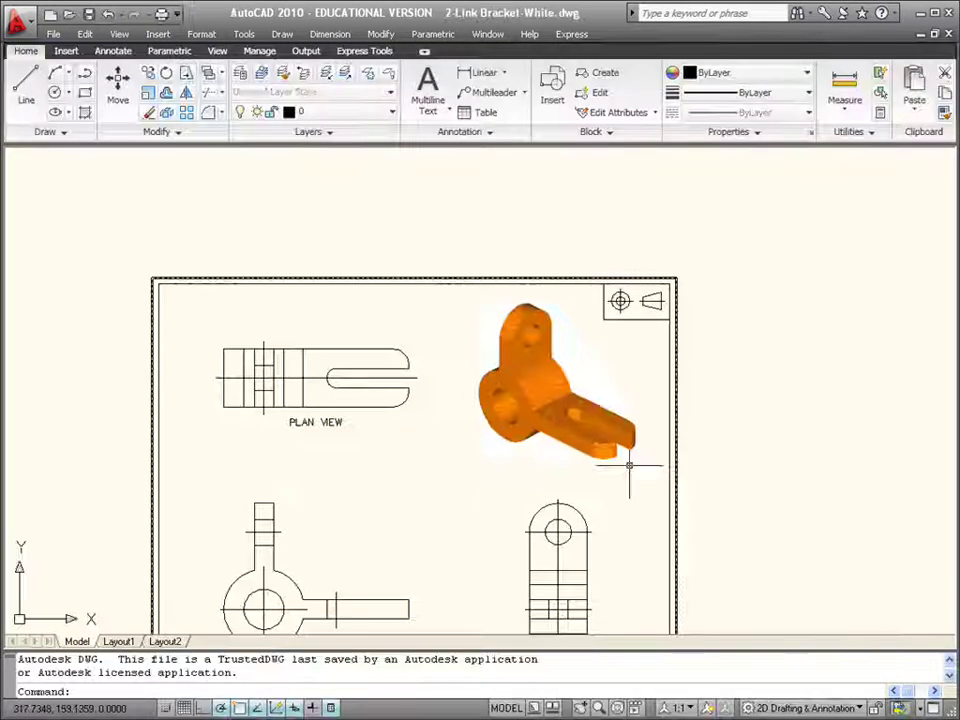
middle_drag(407, 476, 452, 386)
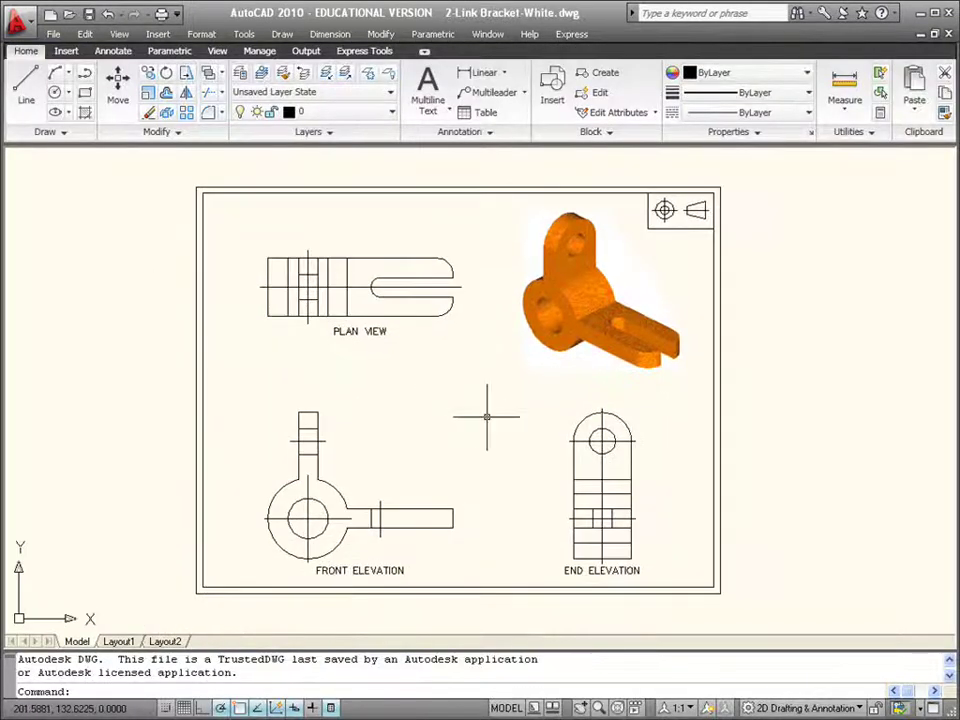